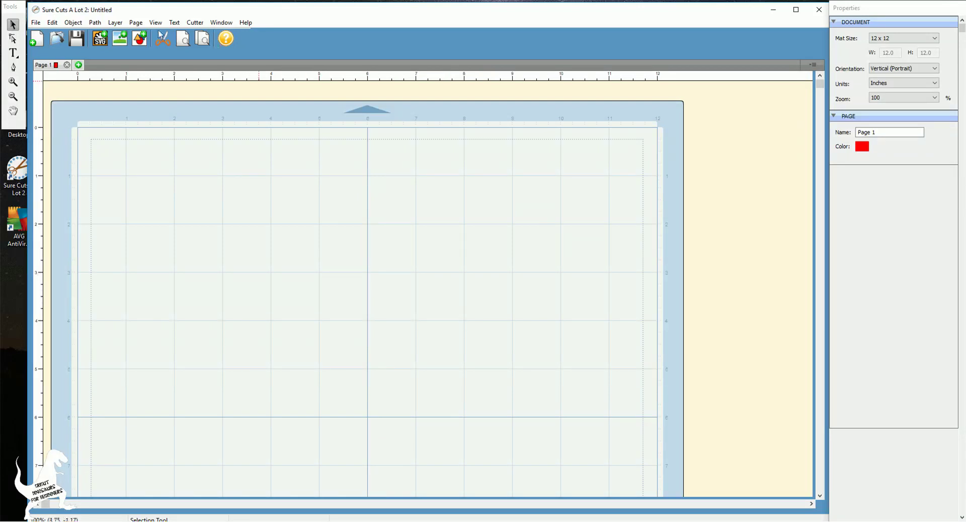
Show the Layers panel at the upper right of the window and switch to the Text tool.
click(222, 22)
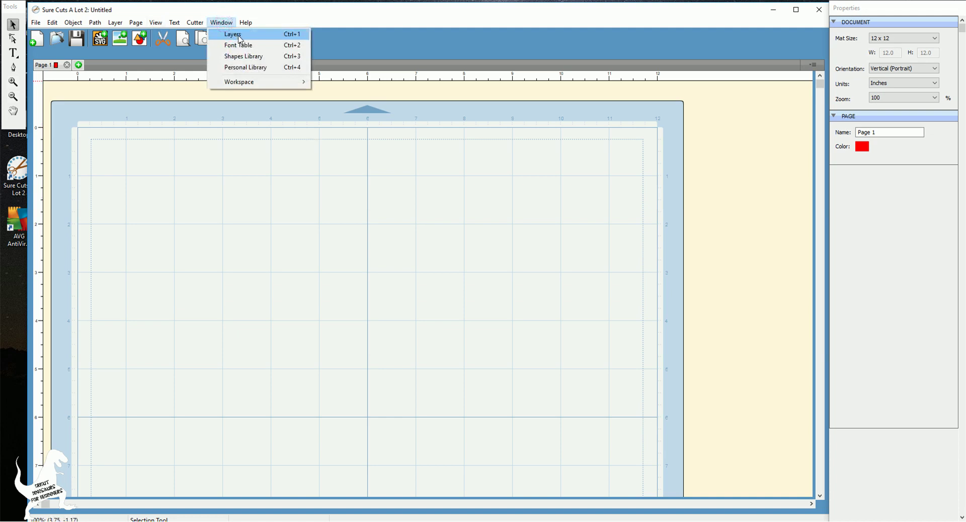
click(223, 32)
drag(706, 44, 759, 35)
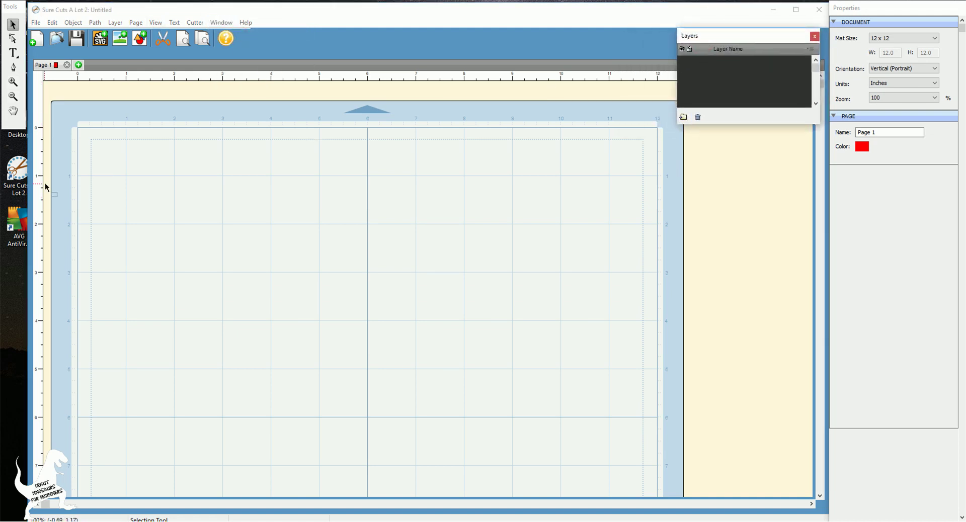
click(222, 22)
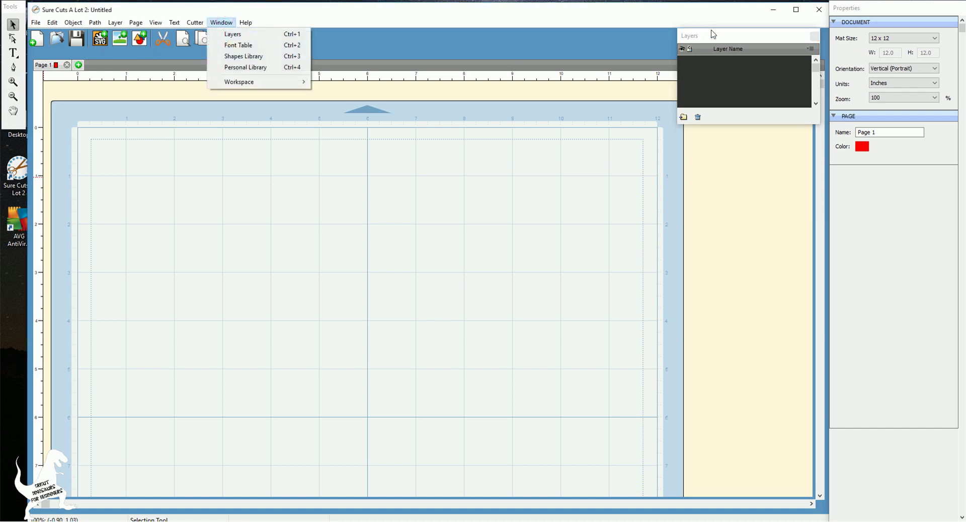
click(501, 12)
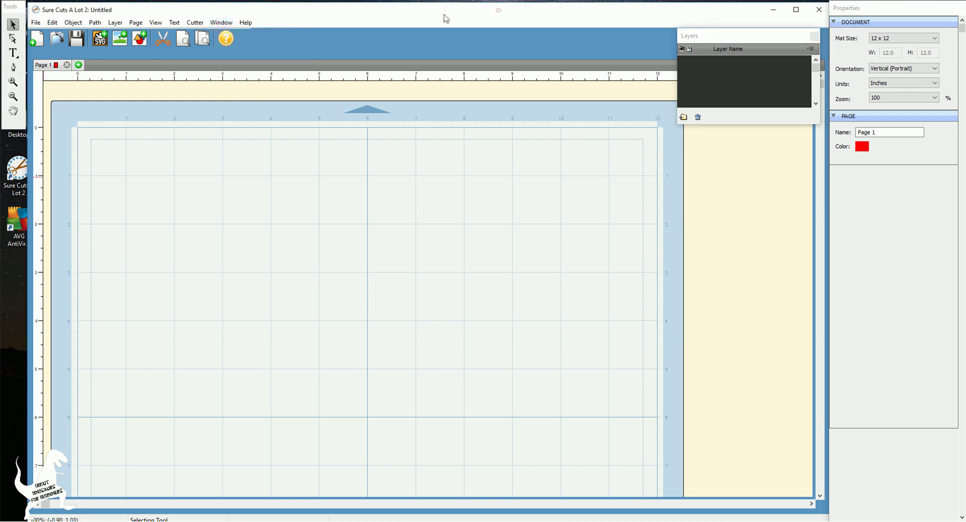
click(14, 53)
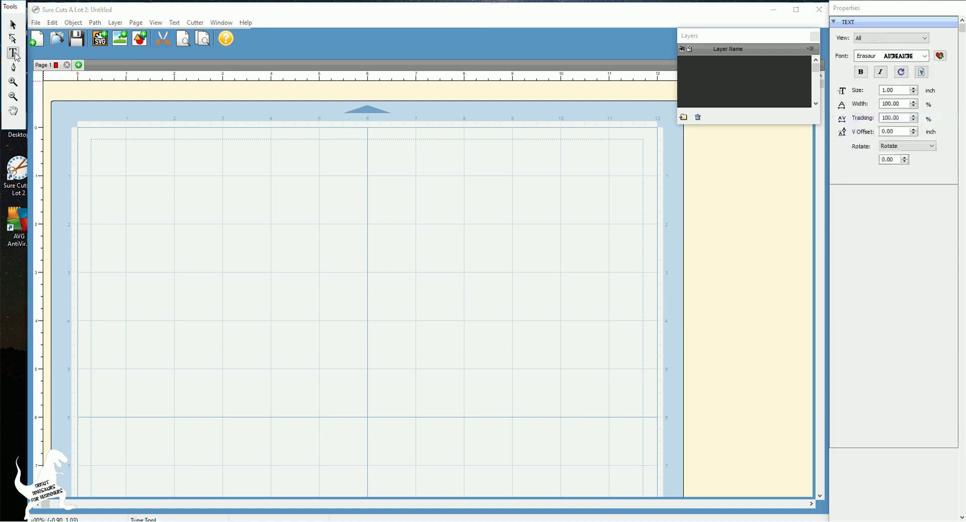
Add Erasaur text objects 'CRICUT' and 'DINOSAURS' on the mat, one below the other.
click(924, 56)
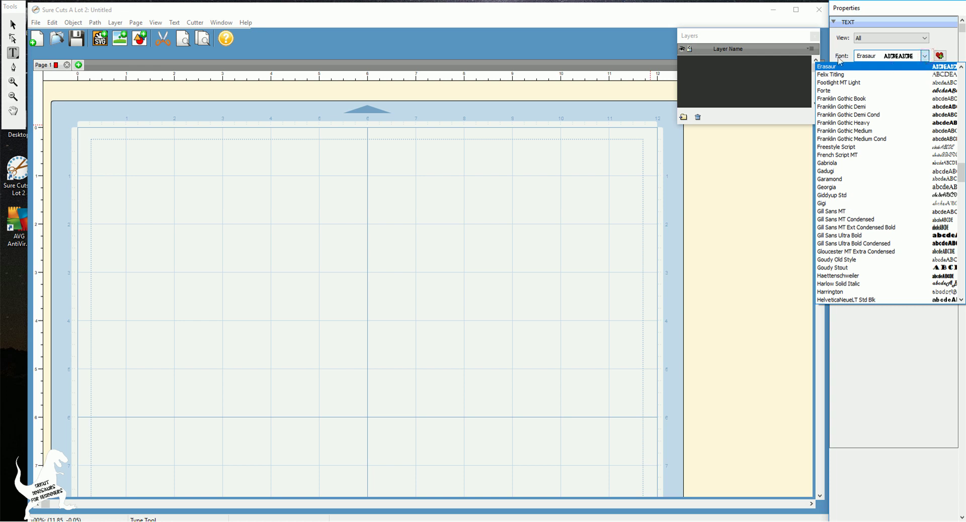
click(880, 67)
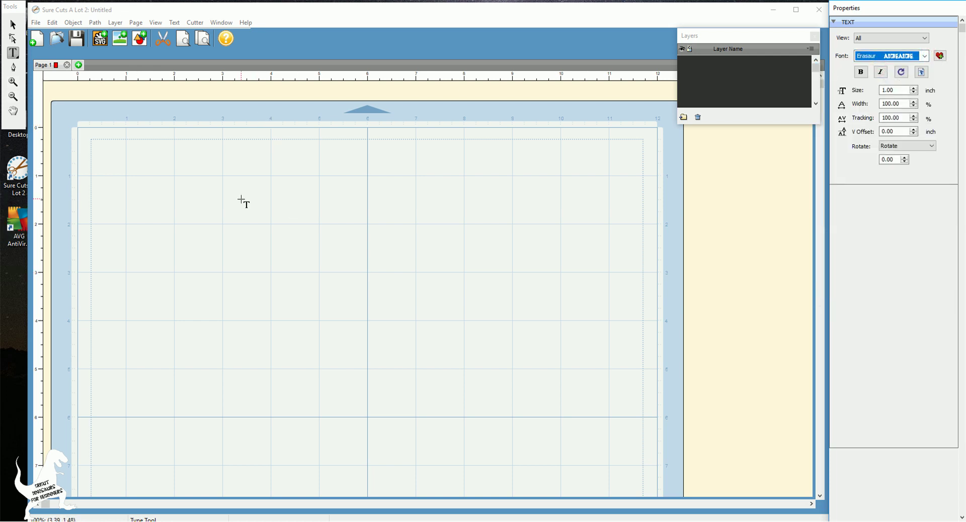
click(216, 193)
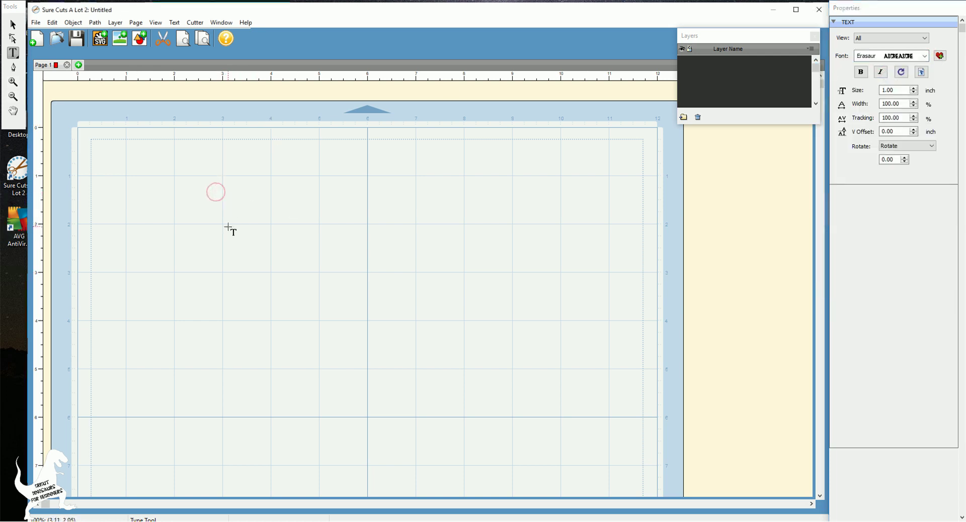
text(CR)
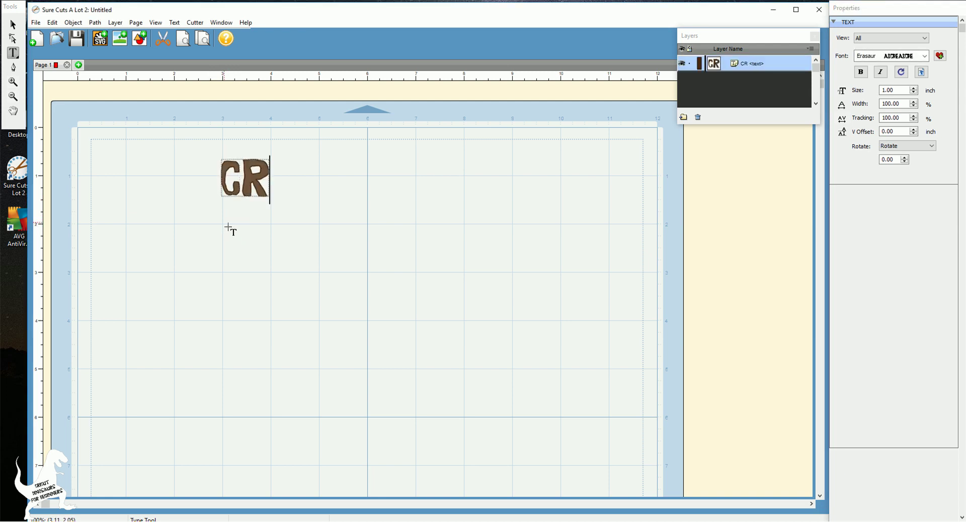
text(ICUT)
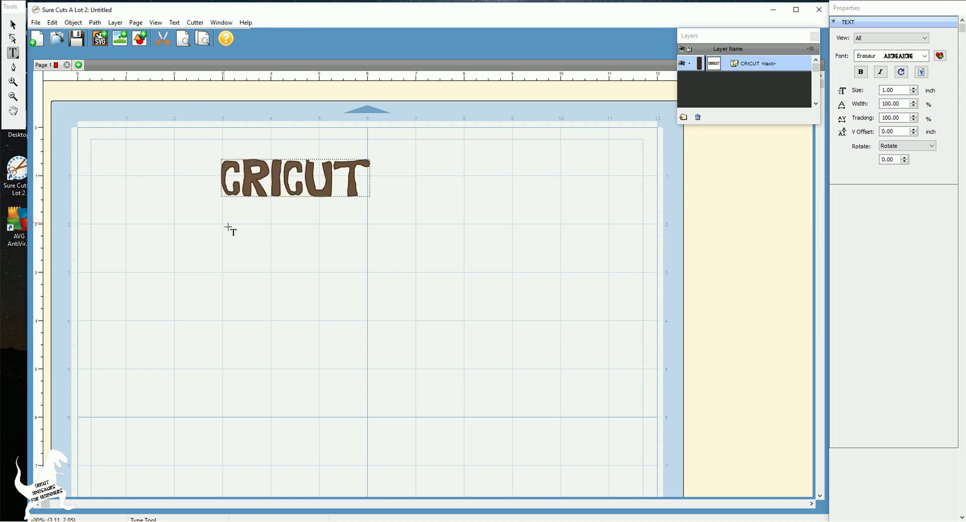
click(241, 233)
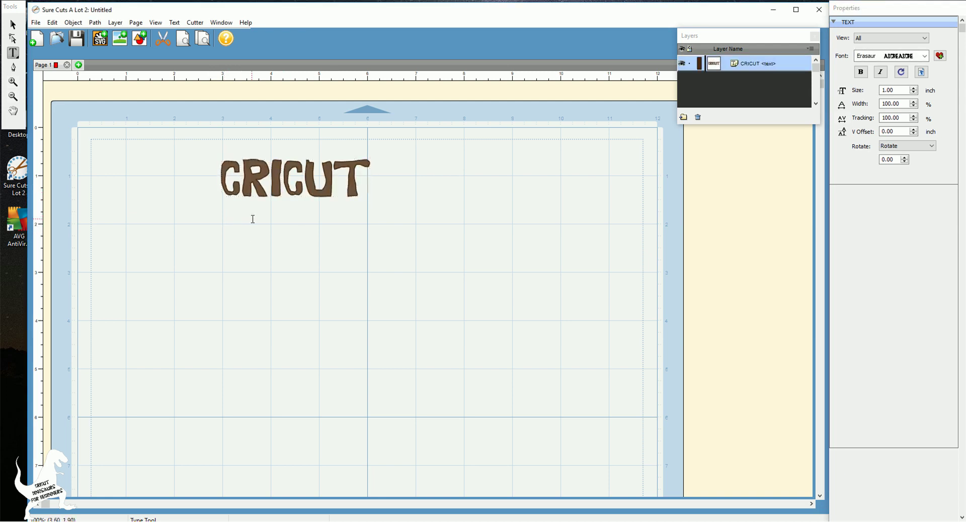
text(DINOSAURS)
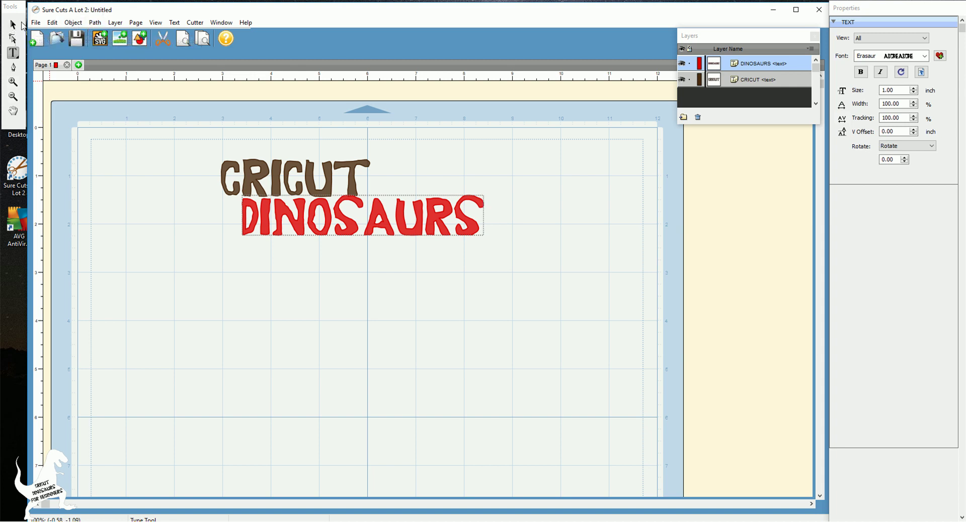
click(18, 25)
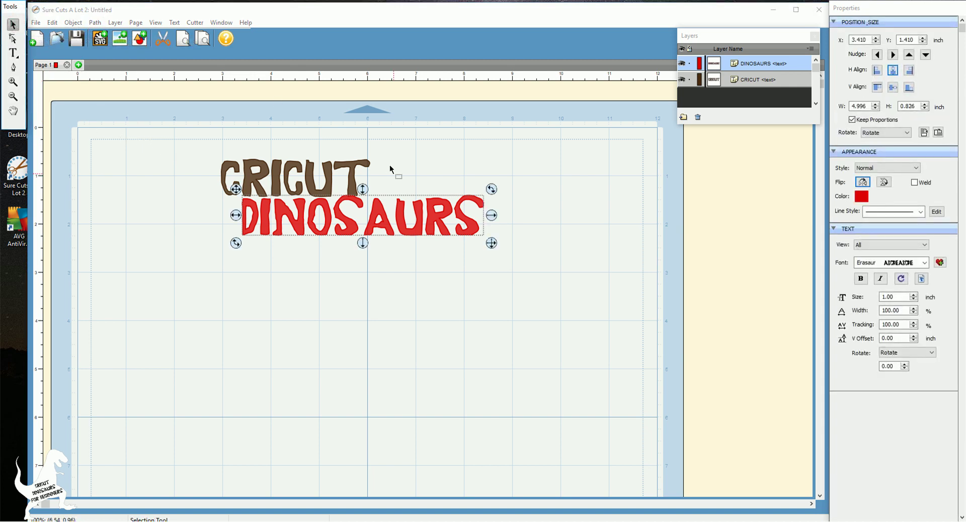
Set DINOSAURS to 8 inches wide and position it below CRICUT.
drag(402, 217, 399, 267)
drag(352, 167, 410, 199)
click(446, 267)
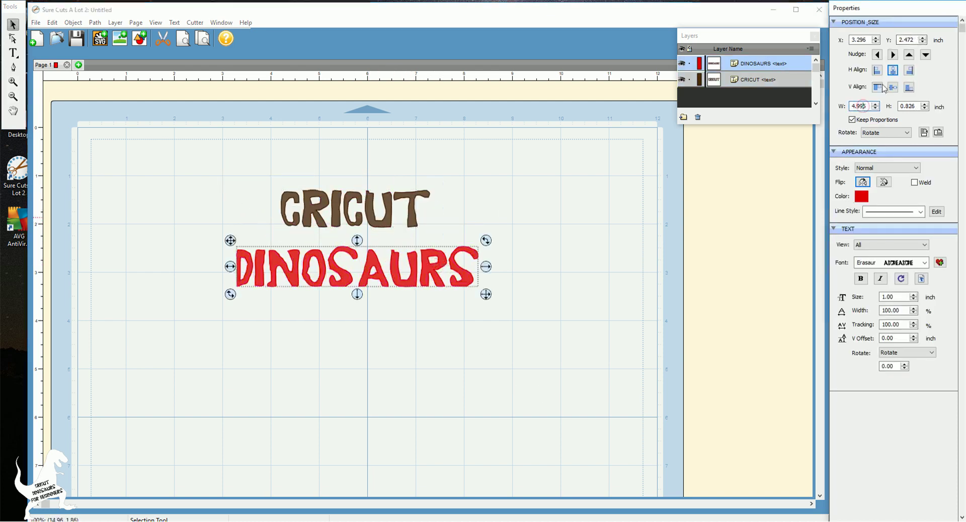
click(863, 106)
text(8)
key(Return)
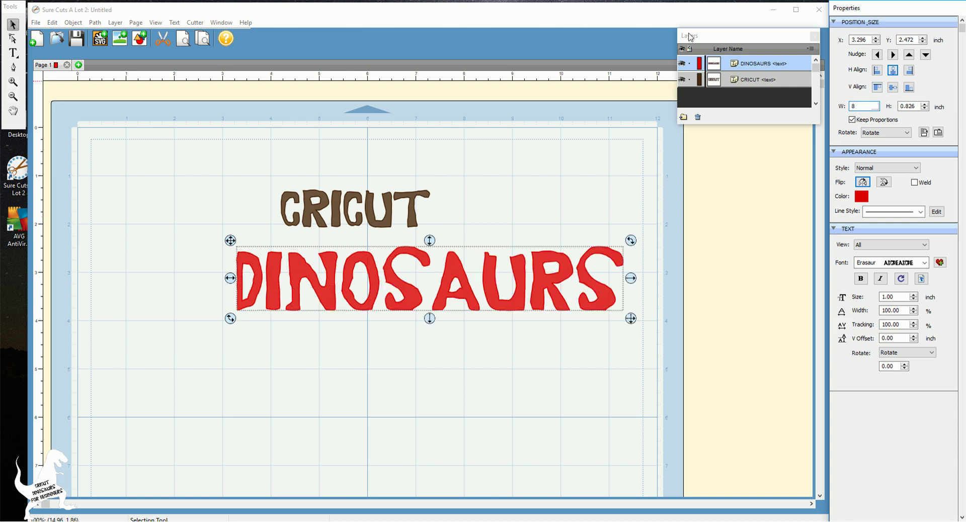
drag(376, 269, 337, 293)
Make CRICUT 8 inches wide and place it above DINOSAURS.
drag(358, 221, 387, 215)
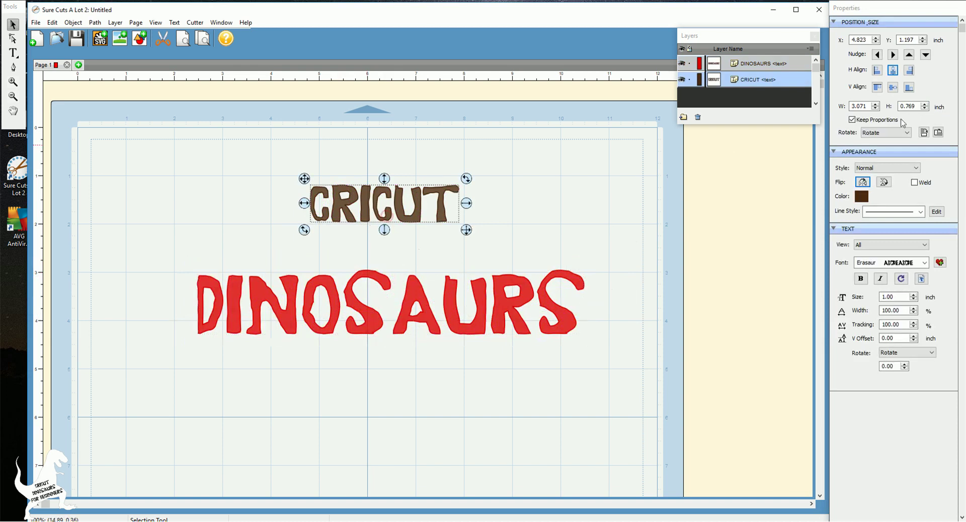
click(860, 106)
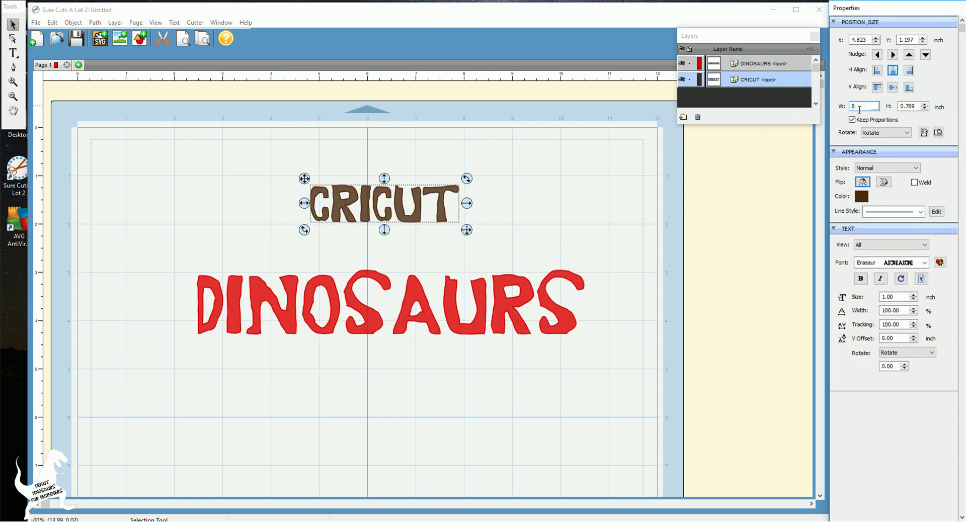
text(8)
key(Tab)
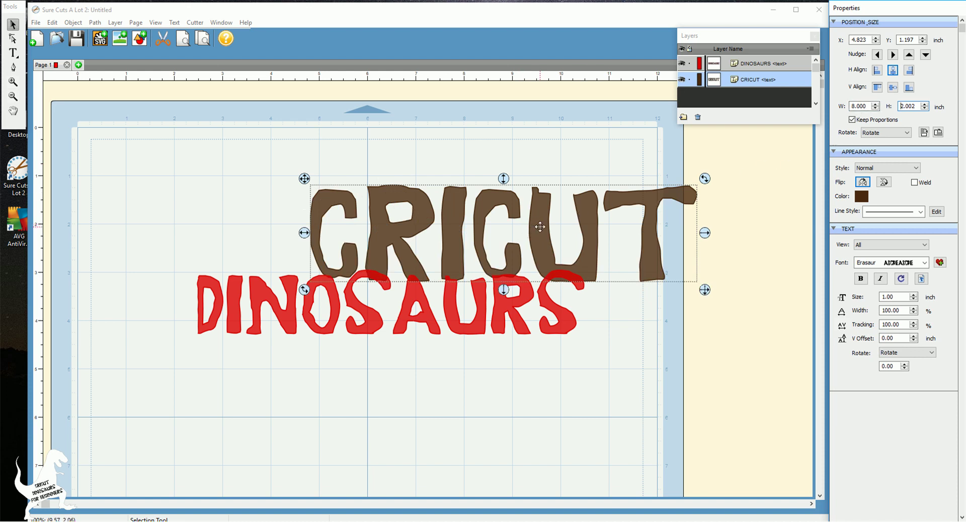
drag(540, 226, 434, 216)
Centre both words horizontally on each other and shift the pair toward the mat centre.
drag(642, 143, 112, 383)
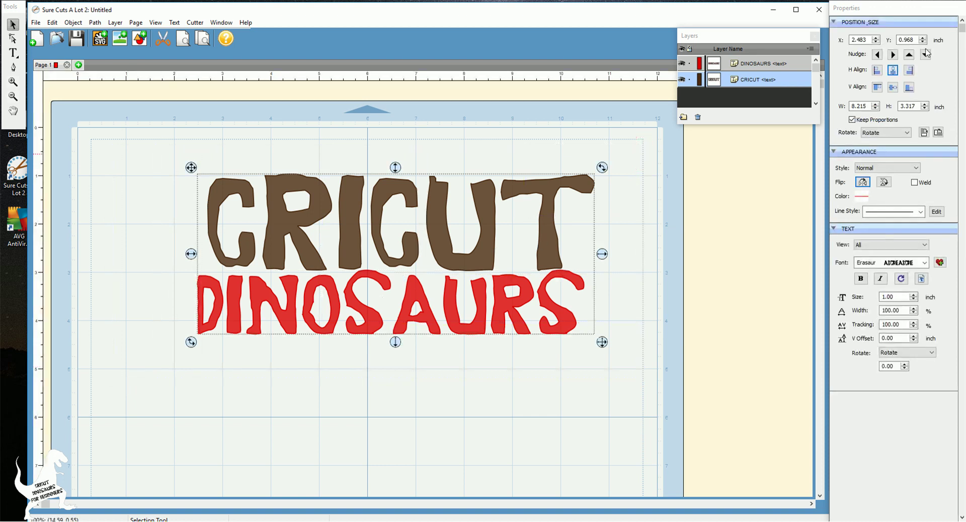
click(895, 73)
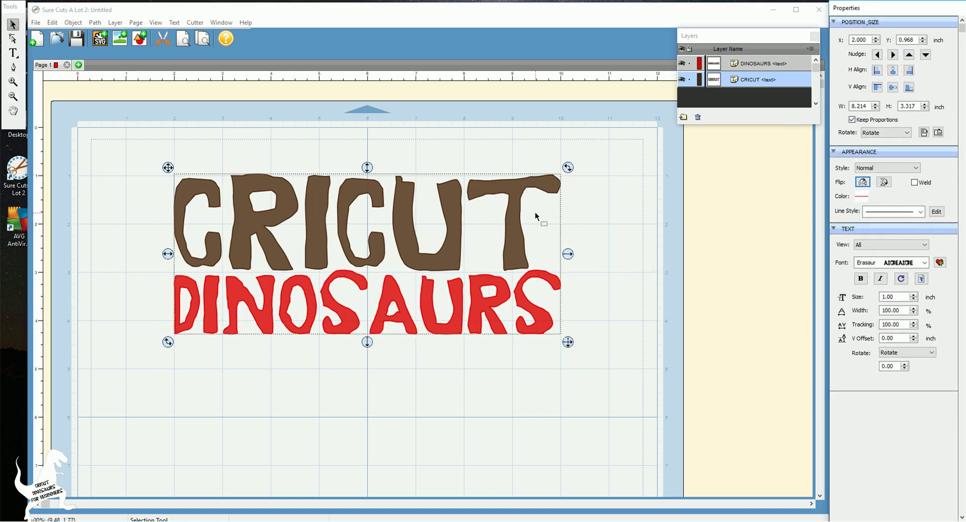
drag(511, 231, 528, 228)
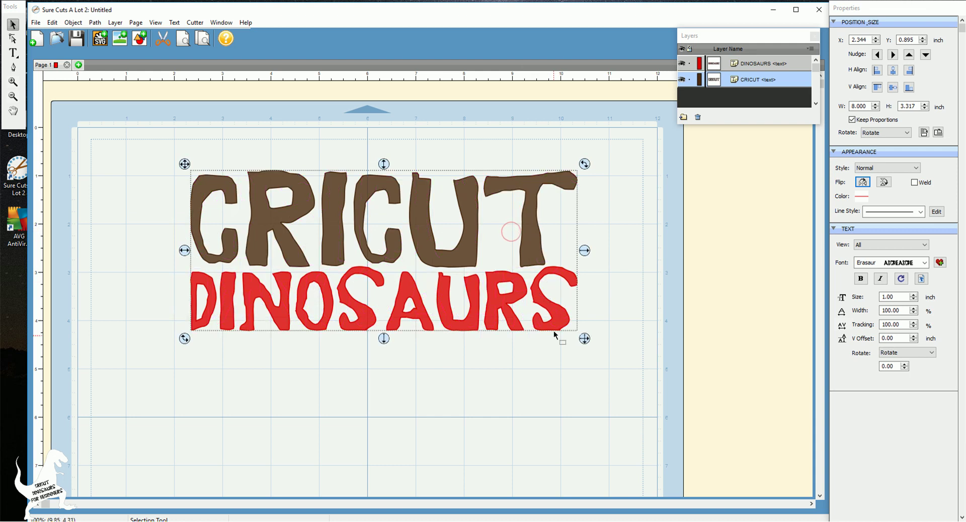
Merge CRICUT and DINOSAURS into a single shape with Path > Union.
click(550, 363)
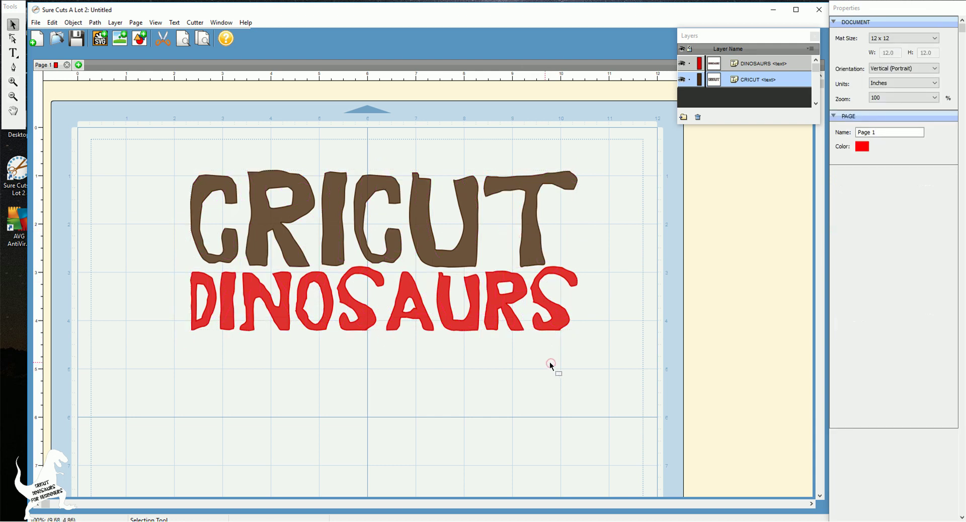
drag(624, 391, 132, 136)
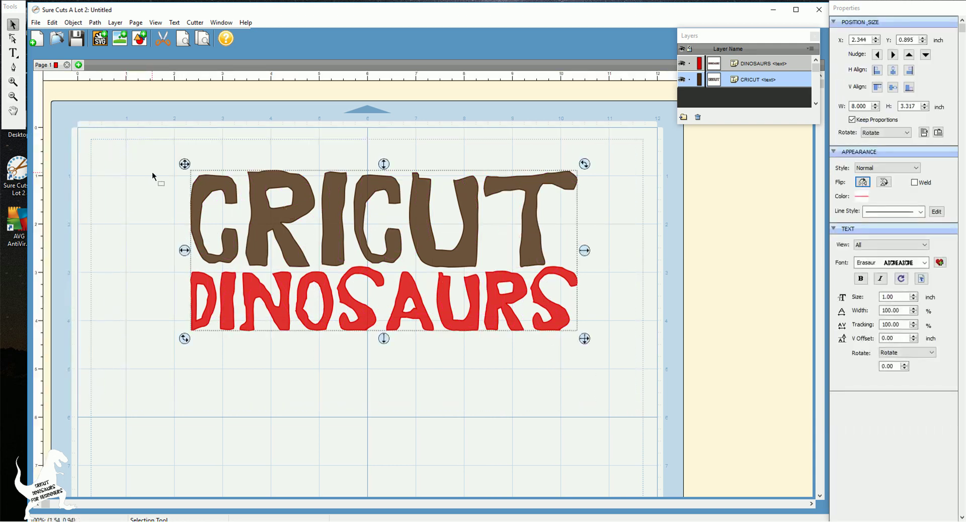
click(95, 23)
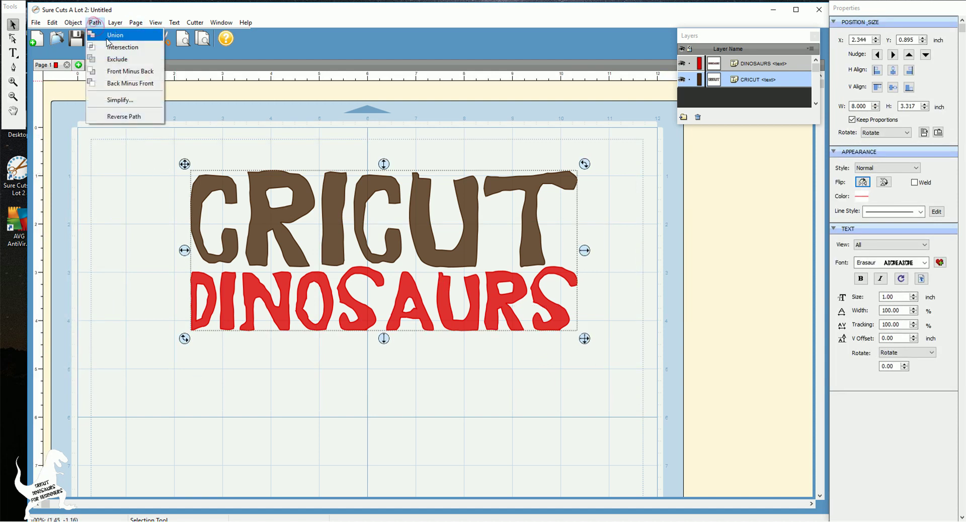
click(110, 35)
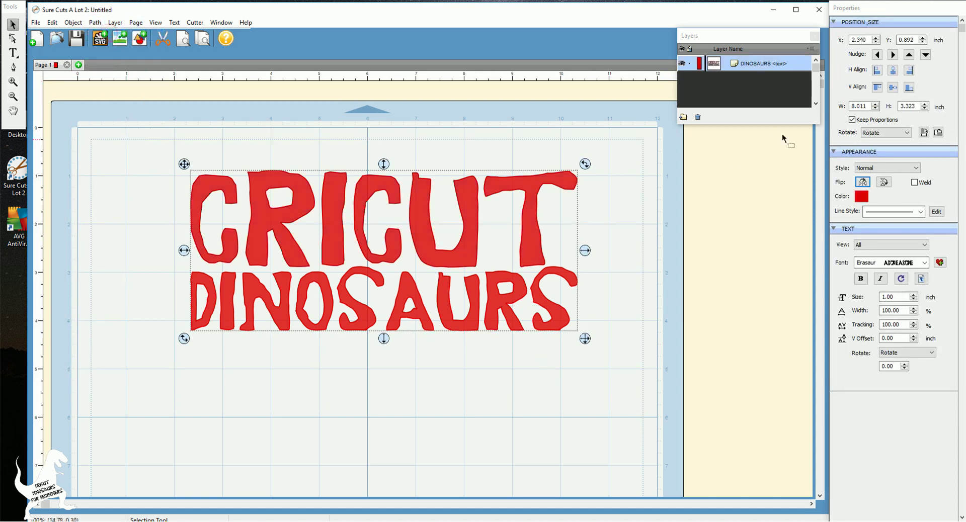
Fill the merged lettering with a yellow-green colour.
click(861, 198)
click(775, 57)
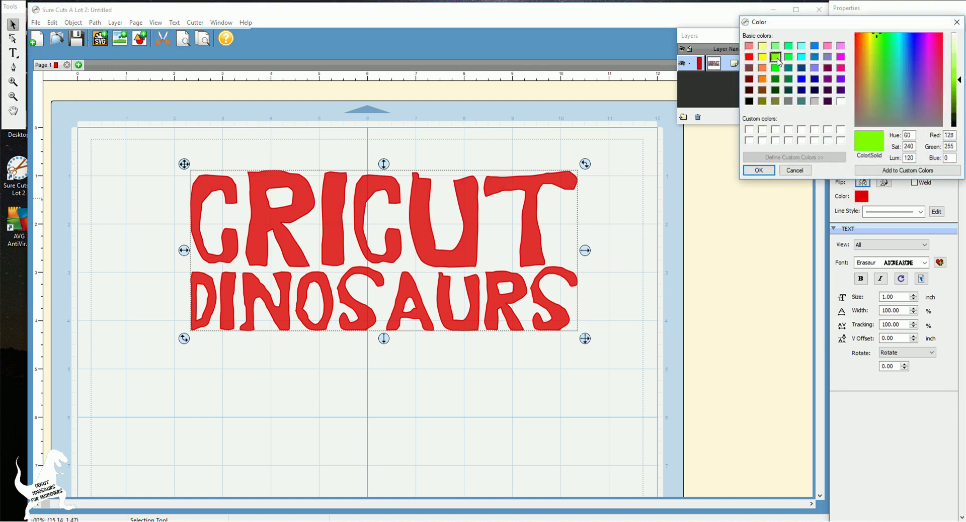
click(749, 171)
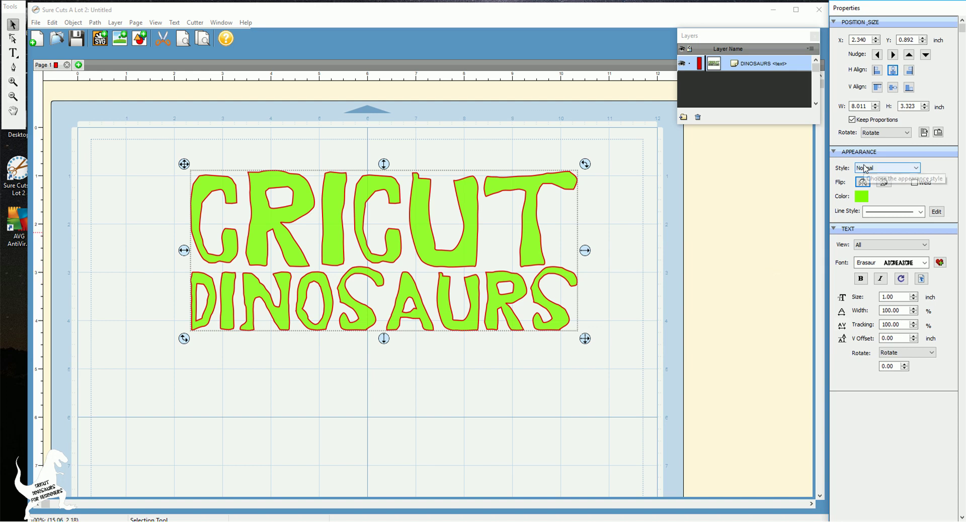
Apply a Shadow (Pointy) appearance style of size 0.08 to the merged lettering.
click(626, 342)
drag(657, 385, 190, 162)
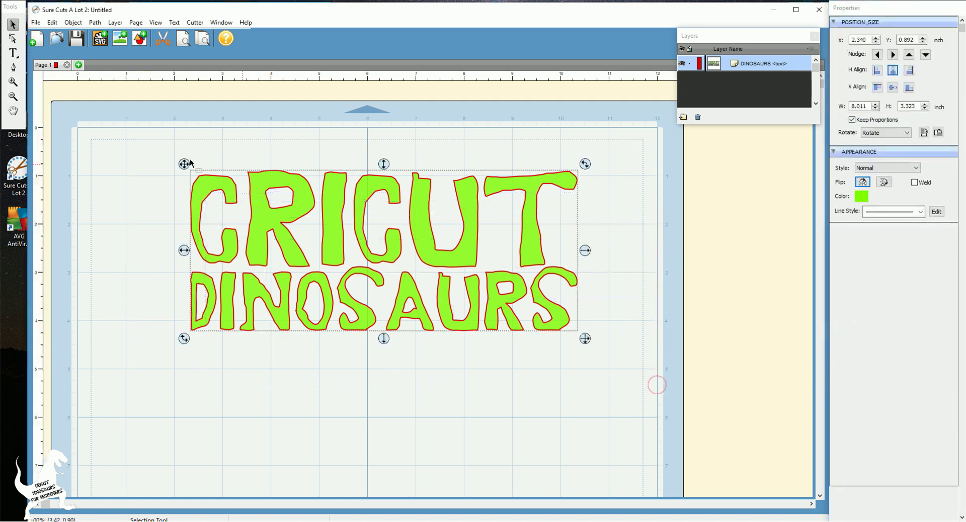
click(904, 168)
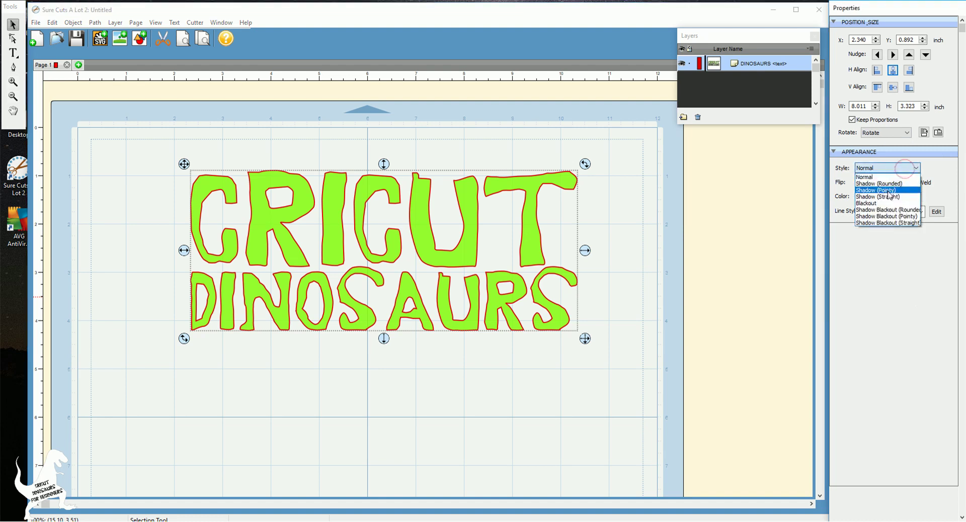
click(905, 191)
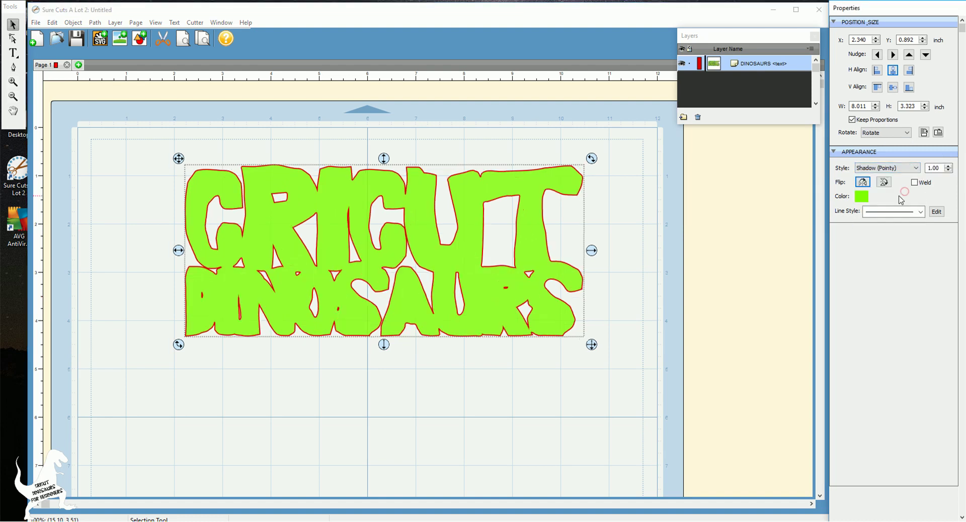
click(941, 168)
text(.)
key(Return)
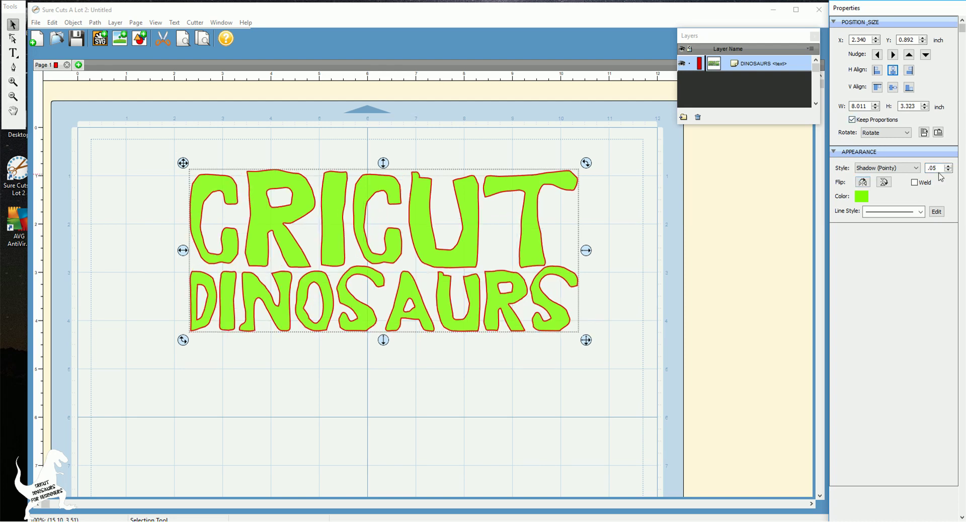
click(938, 169)
double_click(932, 169)
key(Tab)
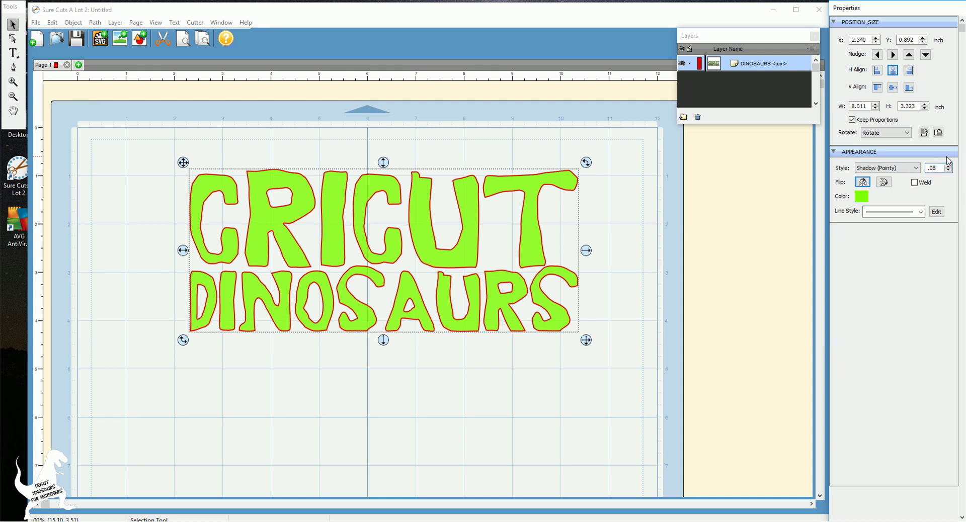
click(947, 166)
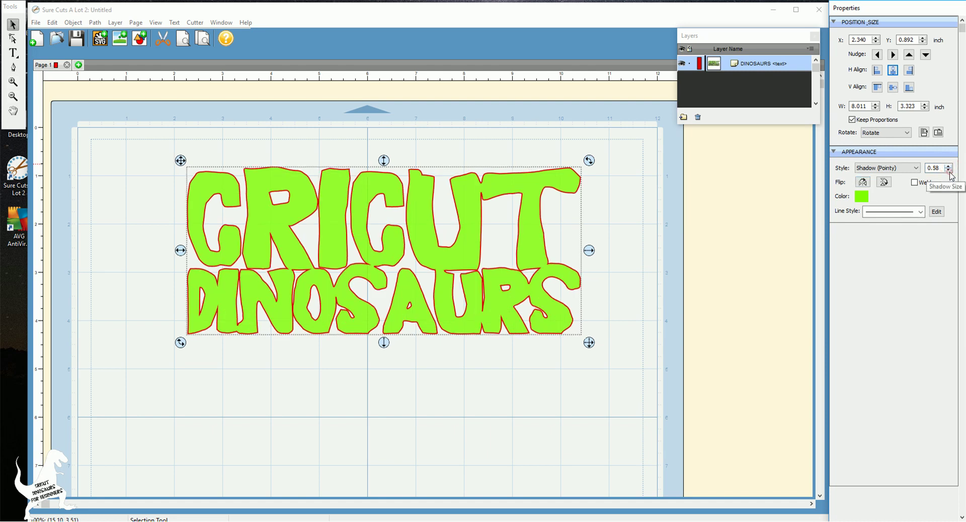
click(948, 171)
Shift the lettering slightly left and down on the mat.
click(579, 446)
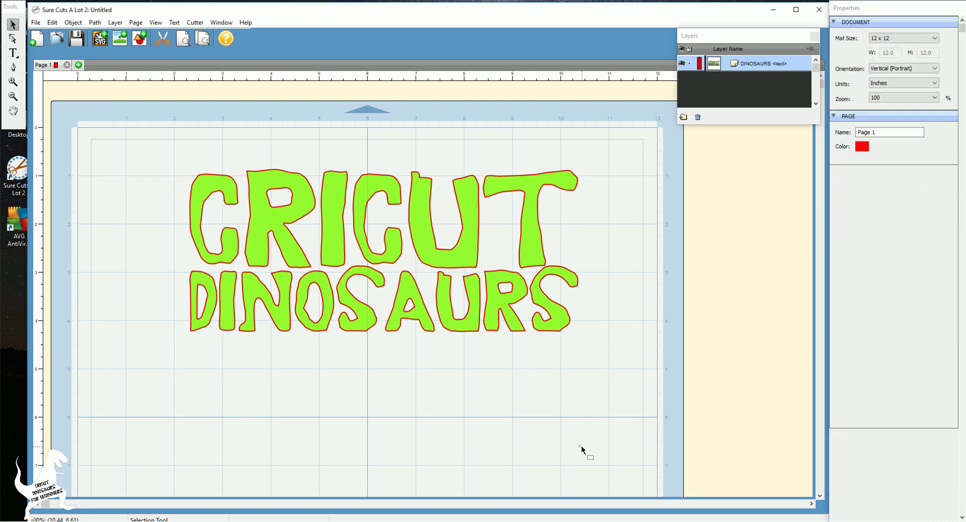
drag(629, 395, 157, 165)
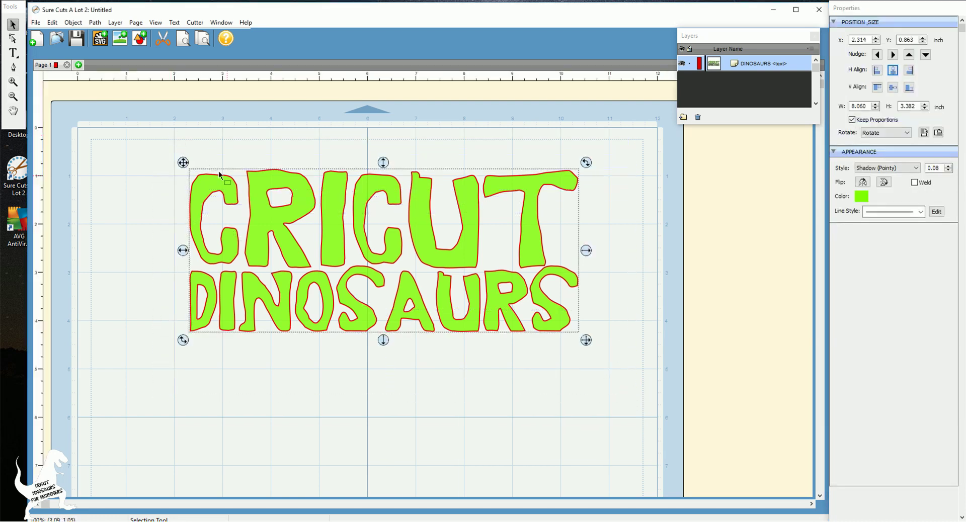
drag(282, 209, 259, 214)
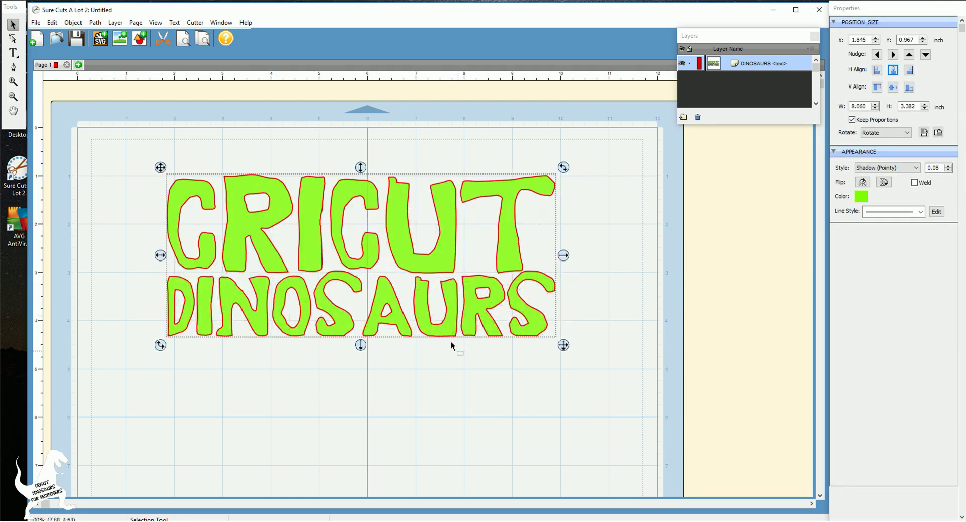
click(494, 377)
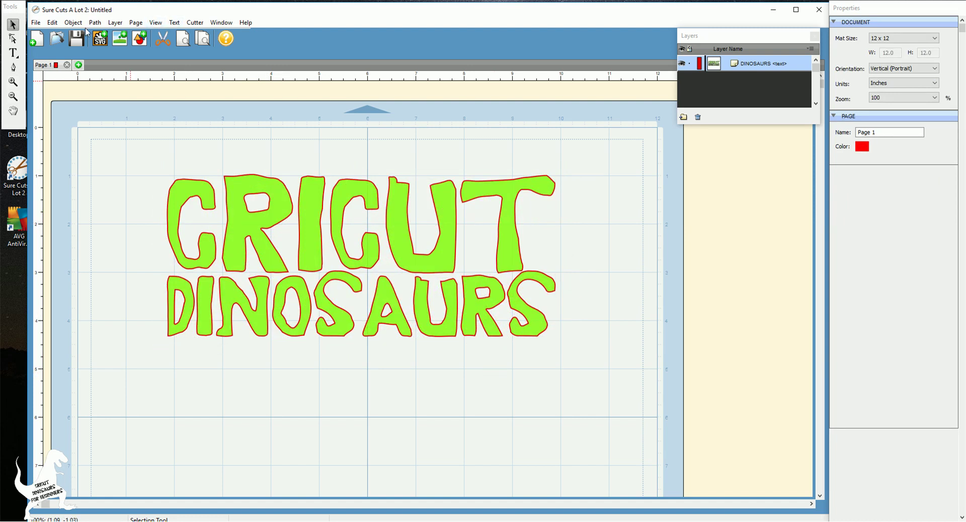
Import the t-rex SVG file from the Downloads folder onto the mat.
click(100, 42)
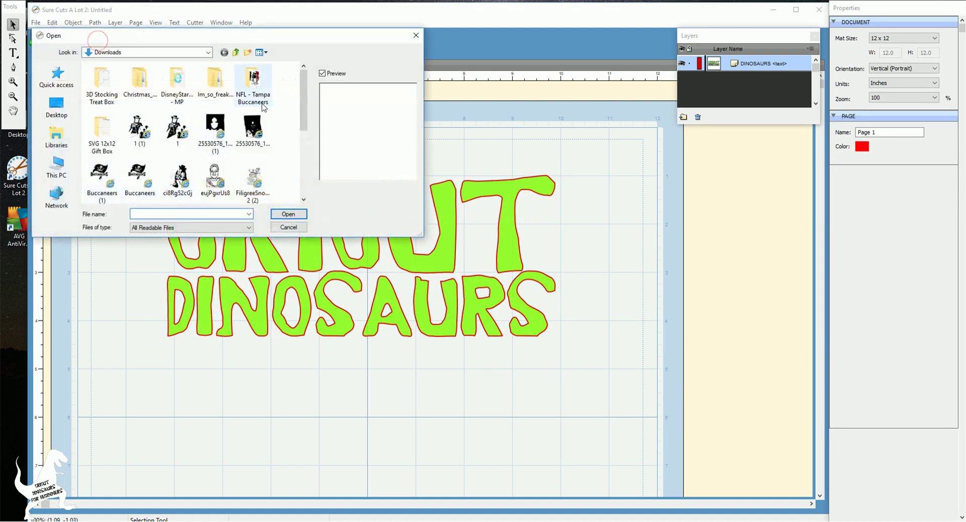
drag(304, 95, 296, 159)
click(214, 128)
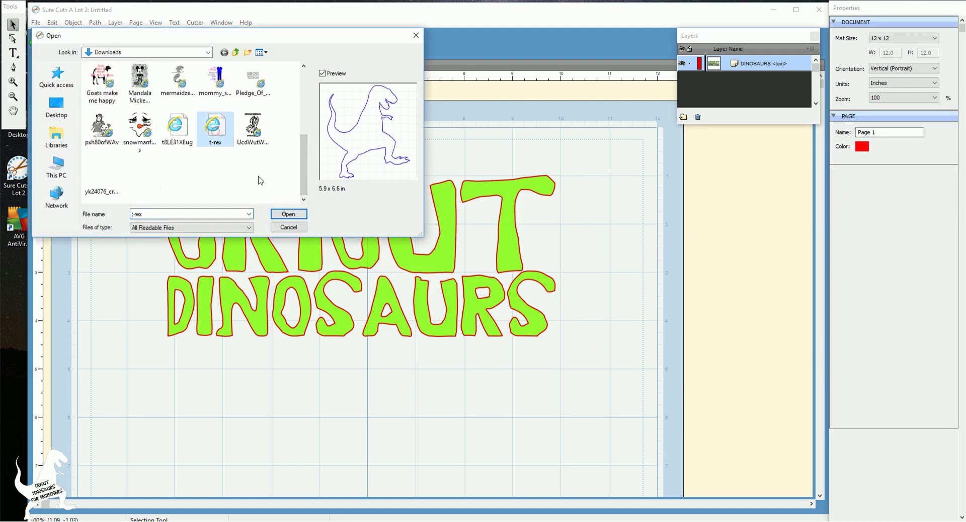
click(289, 214)
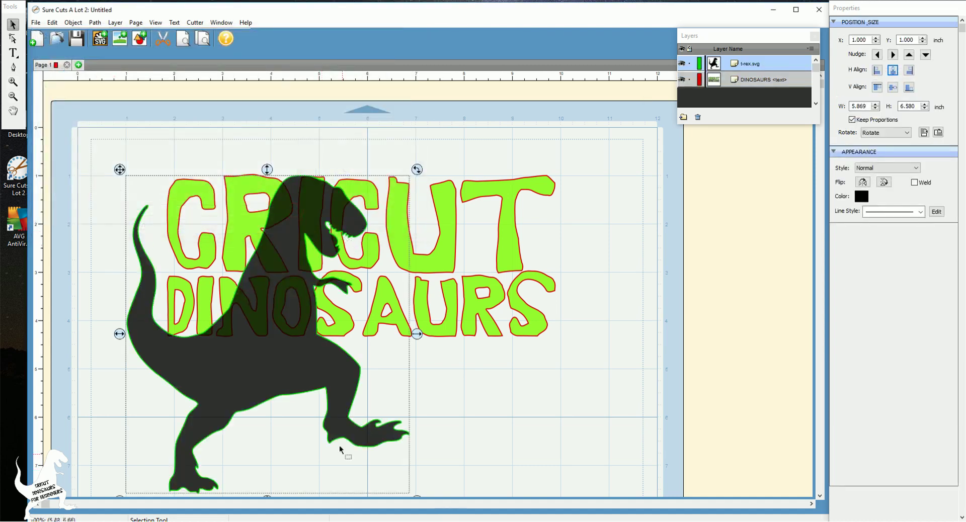
Move the t-rex and lettering together up and to the right.
key(ctrl+a)
drag(264, 348, 303, 329)
click(610, 389)
Shrink the t-rex to about half size and place it over the C and R letters.
drag(386, 396, 489, 323)
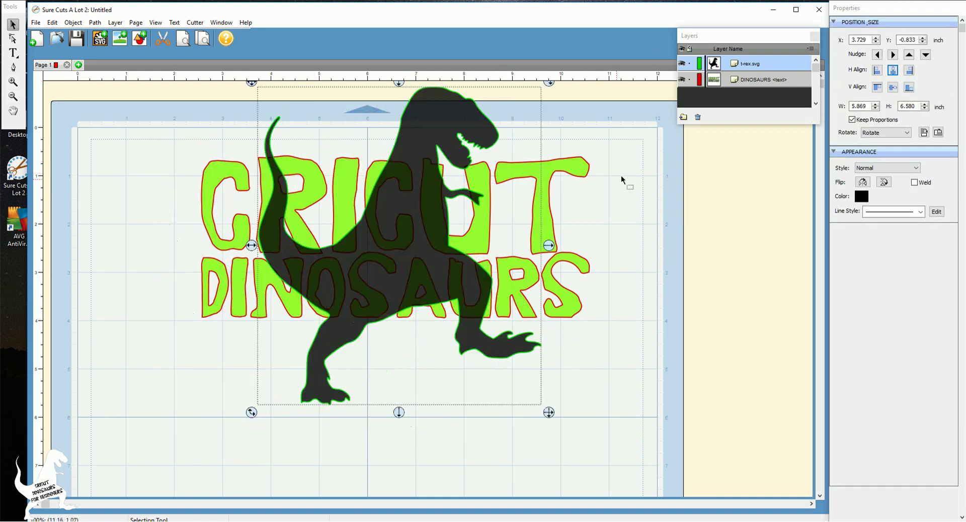
drag(549, 415, 398, 244)
drag(322, 182, 288, 234)
drag(364, 324, 352, 313)
drag(297, 236, 290, 238)
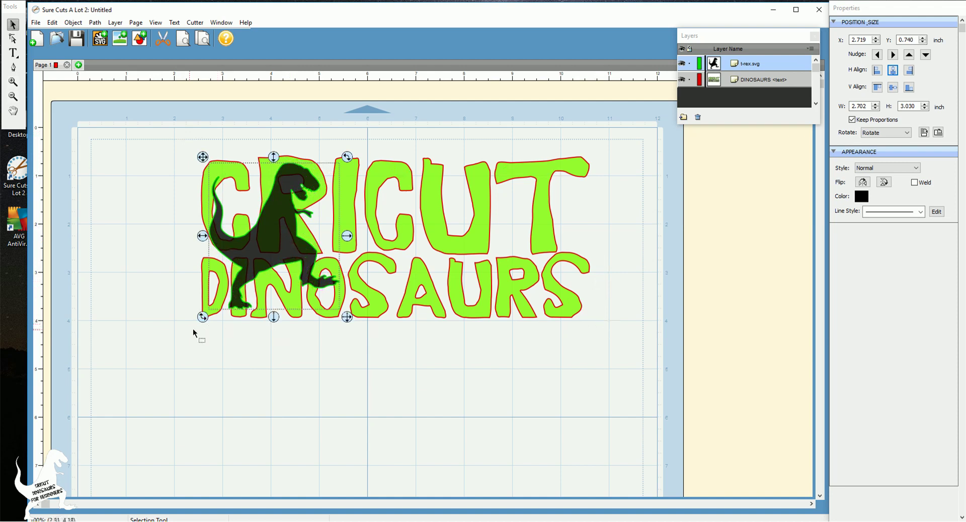
click(329, 344)
drag(276, 237, 277, 235)
drag(344, 312, 353, 320)
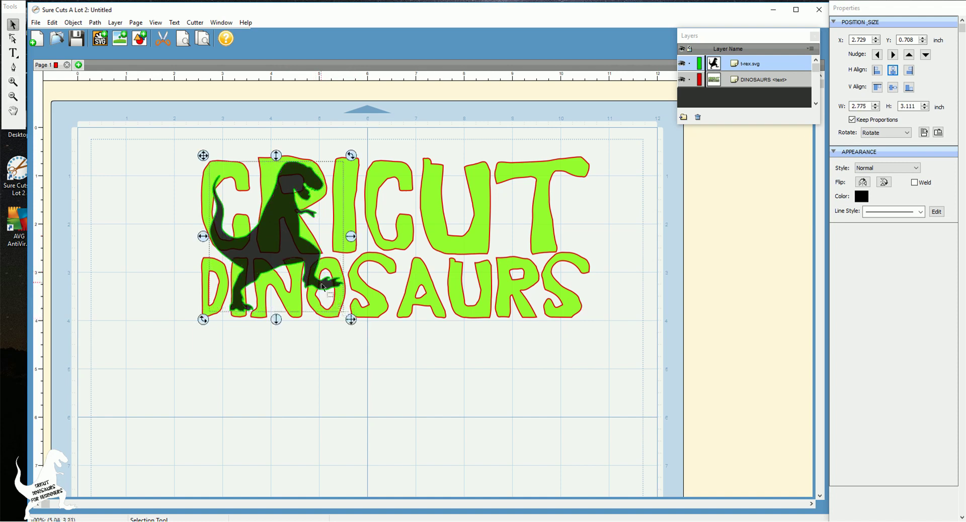
click(428, 364)
Enlarge the t-rex and text together to about 10.3 inches wide and move them left.
drag(650, 417, 98, 117)
drag(603, 331, 707, 385)
drag(513, 254, 427, 261)
click(468, 397)
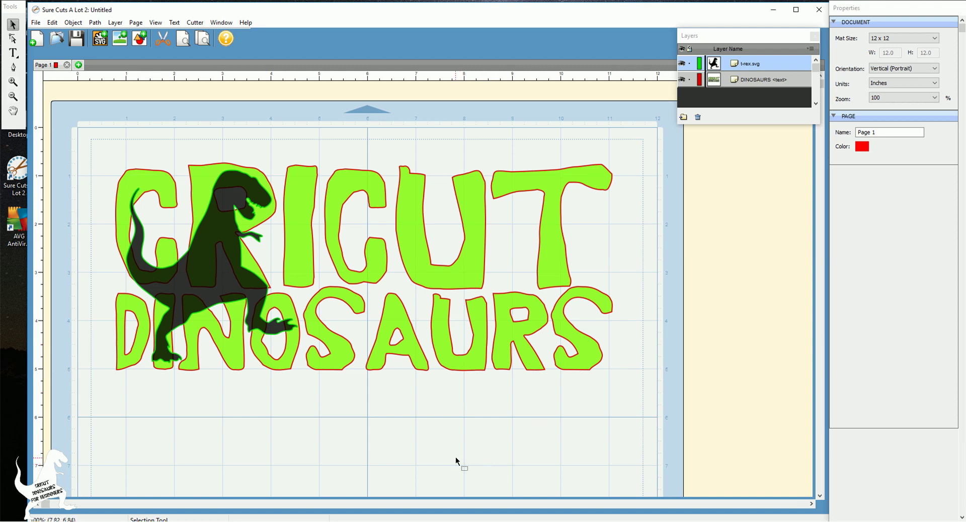
drag(684, 445, 58, 112)
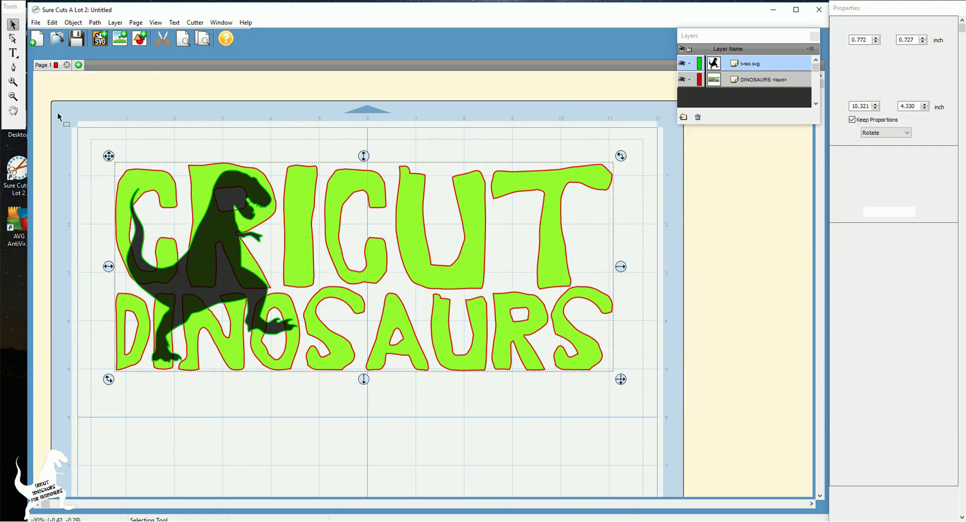
Copy the t-rex and lettering, then knock the t-rex out of the letters with Back Minus Front.
click(53, 22)
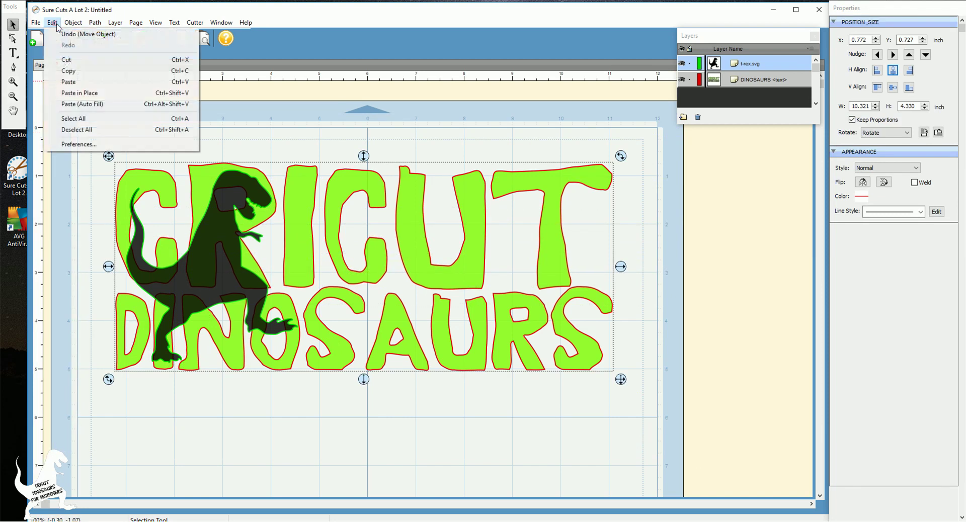
click(68, 70)
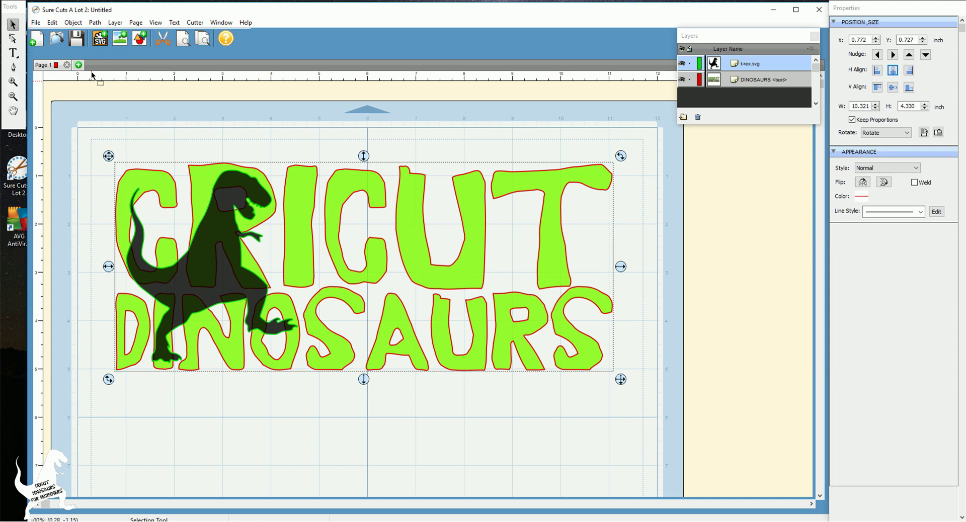
click(96, 22)
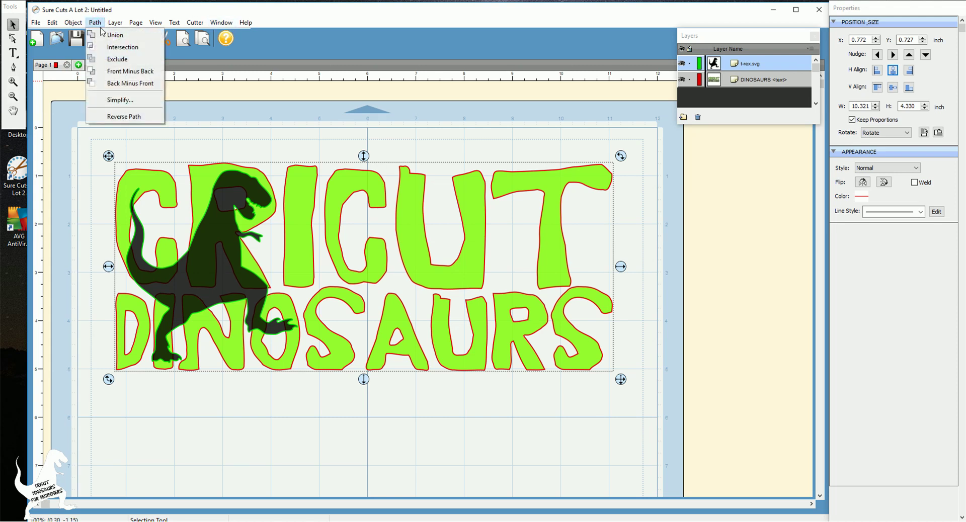
click(140, 85)
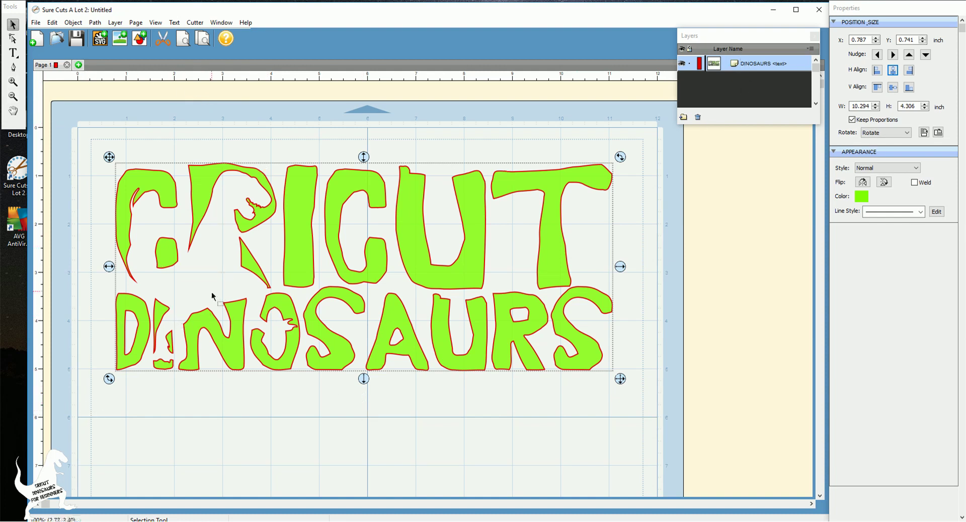
click(291, 407)
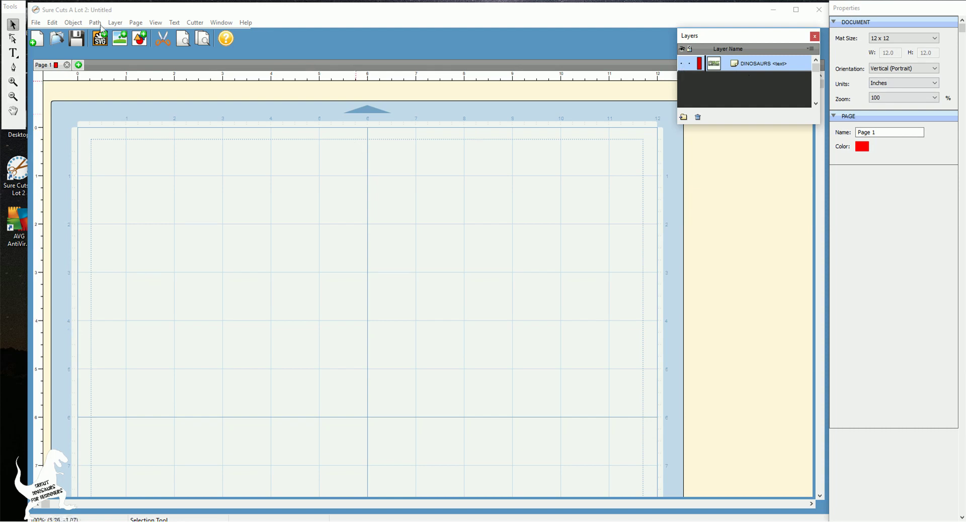
Paste the copied t-rex and lettering back in their original position with Paste in Place.
click(52, 22)
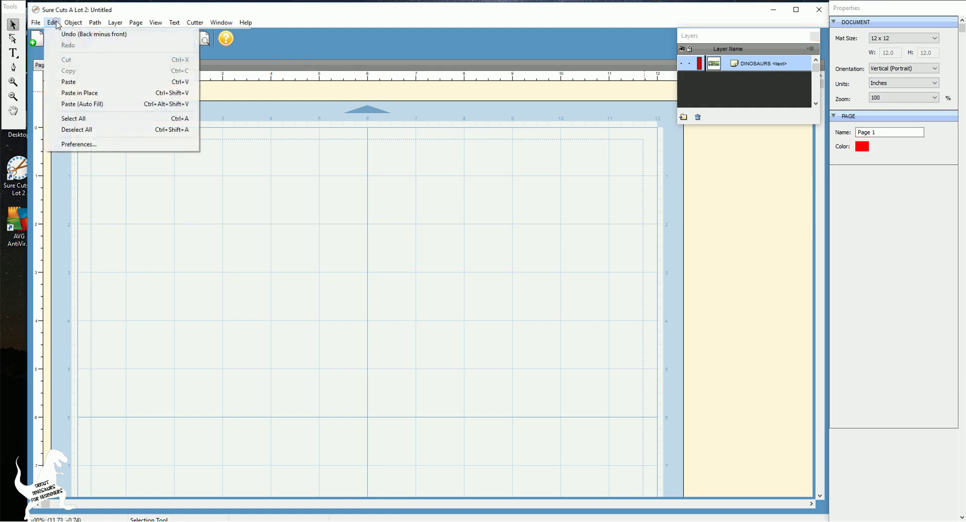
click(105, 92)
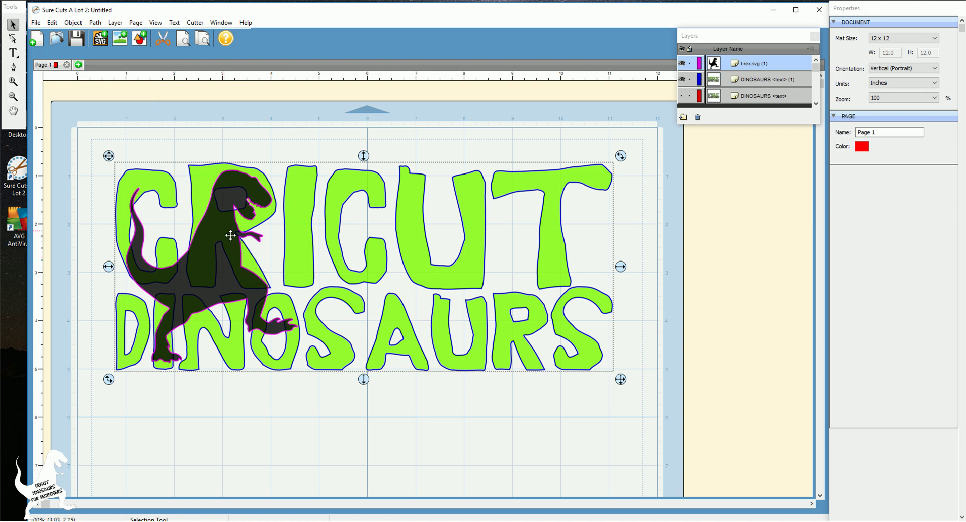
click(620, 417)
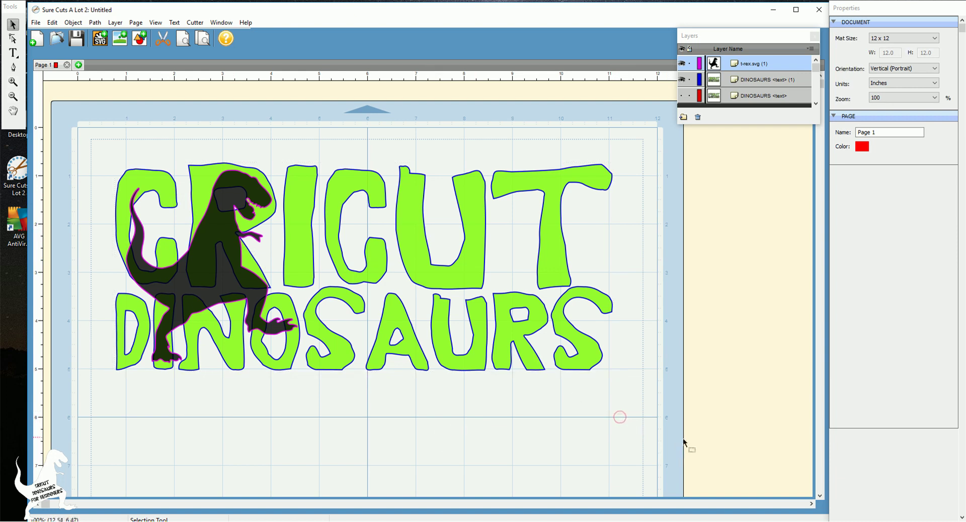
Intersect the pasted t-rex with the lettering to keep only the overlapping pieces.
drag(683, 439, 66, 132)
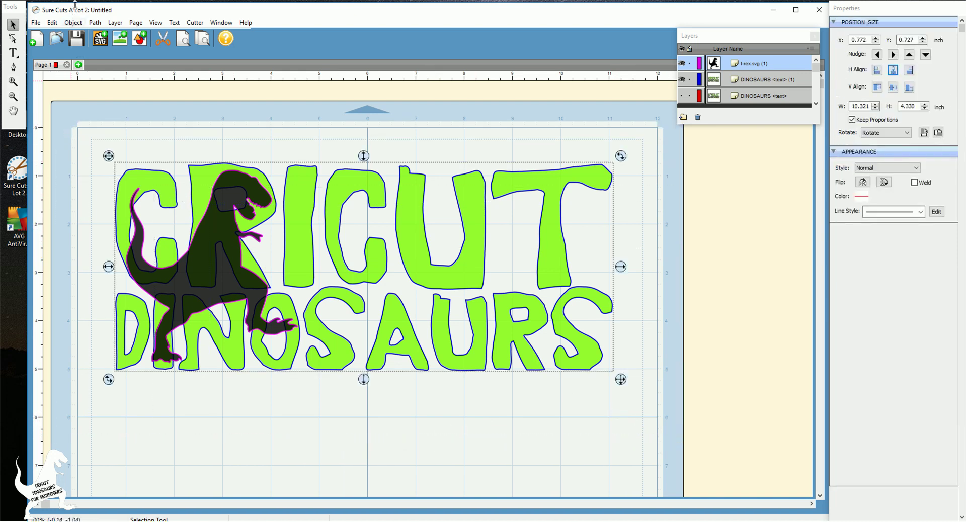
click(99, 24)
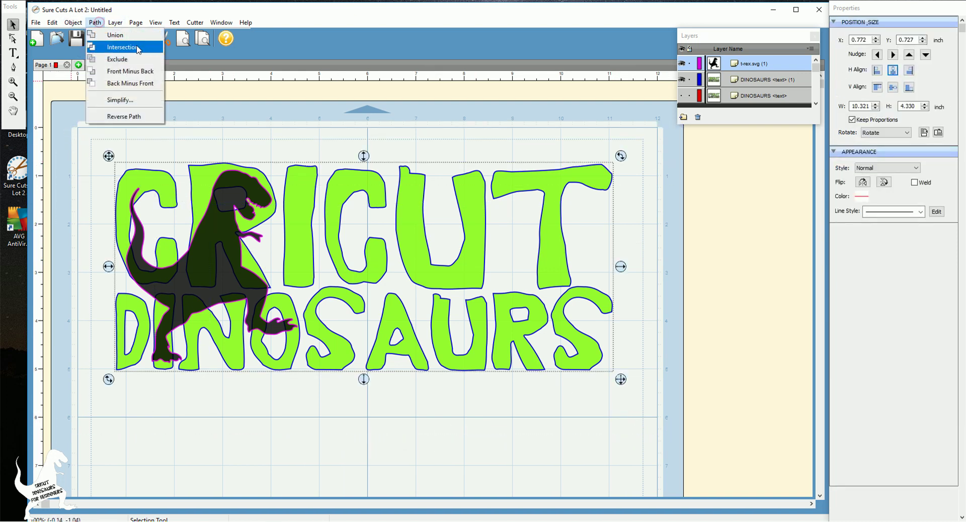
click(141, 47)
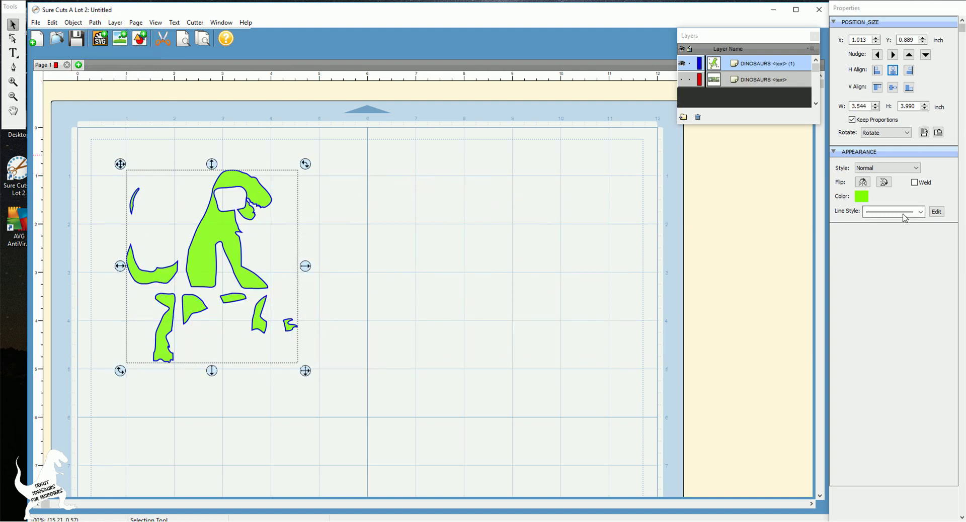
Colour the dinosaur pieces dark green and make the knocked-out lettering layer visible again.
click(861, 196)
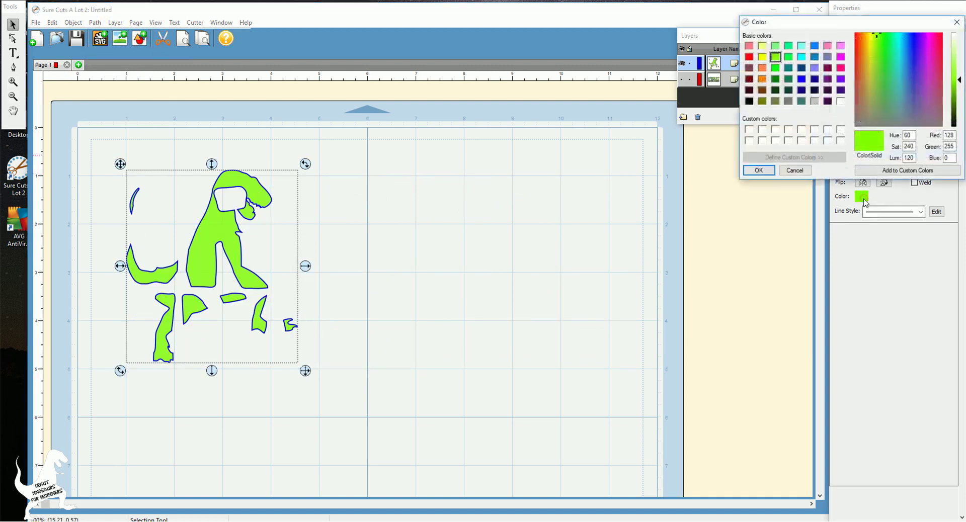
click(776, 80)
click(768, 172)
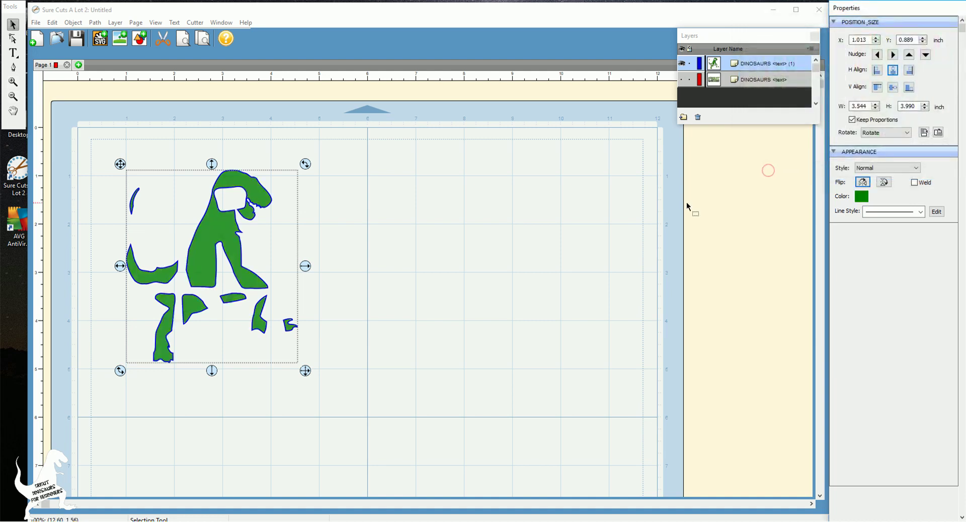
click(682, 81)
click(655, 351)
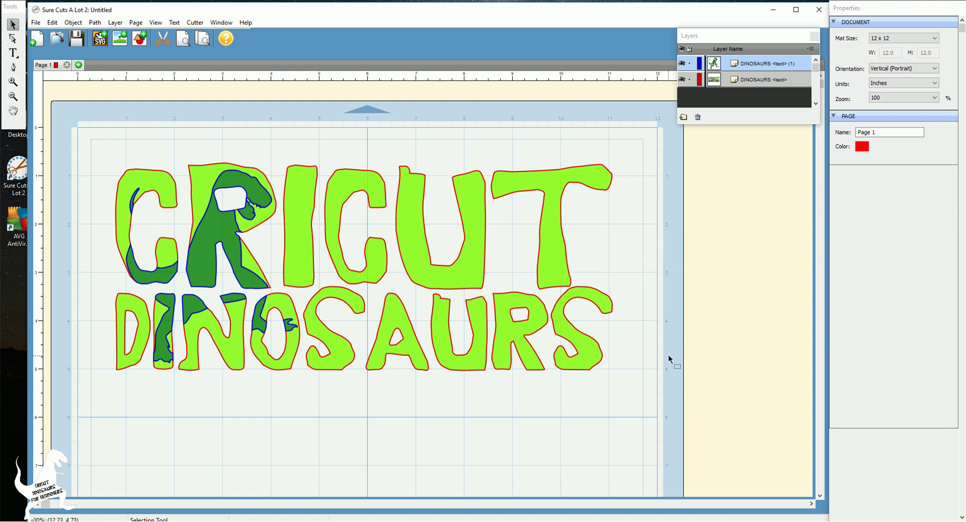